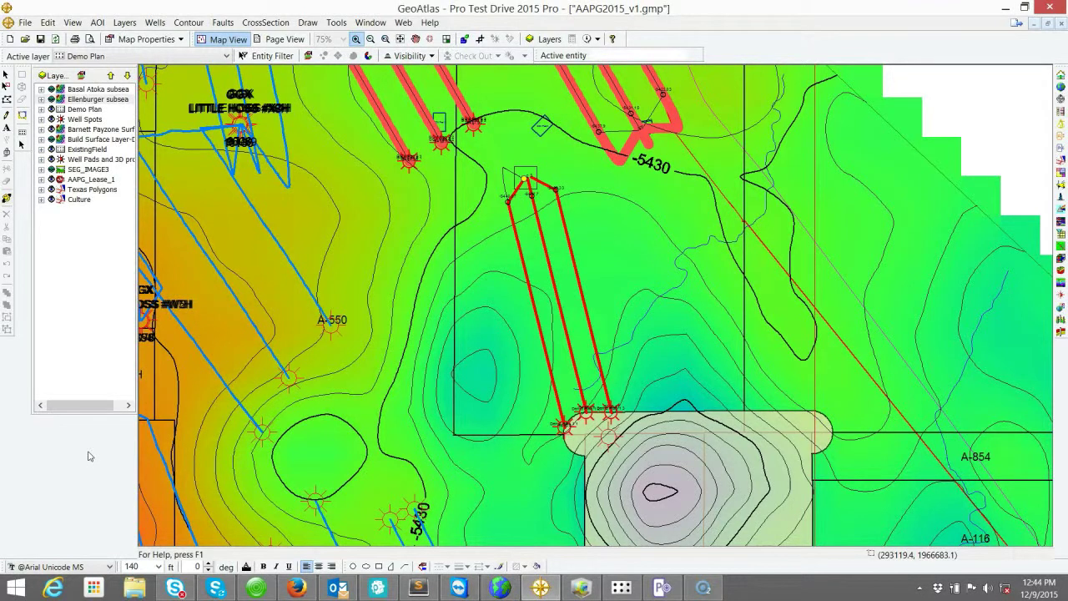
pyautogui.click(284, 589)
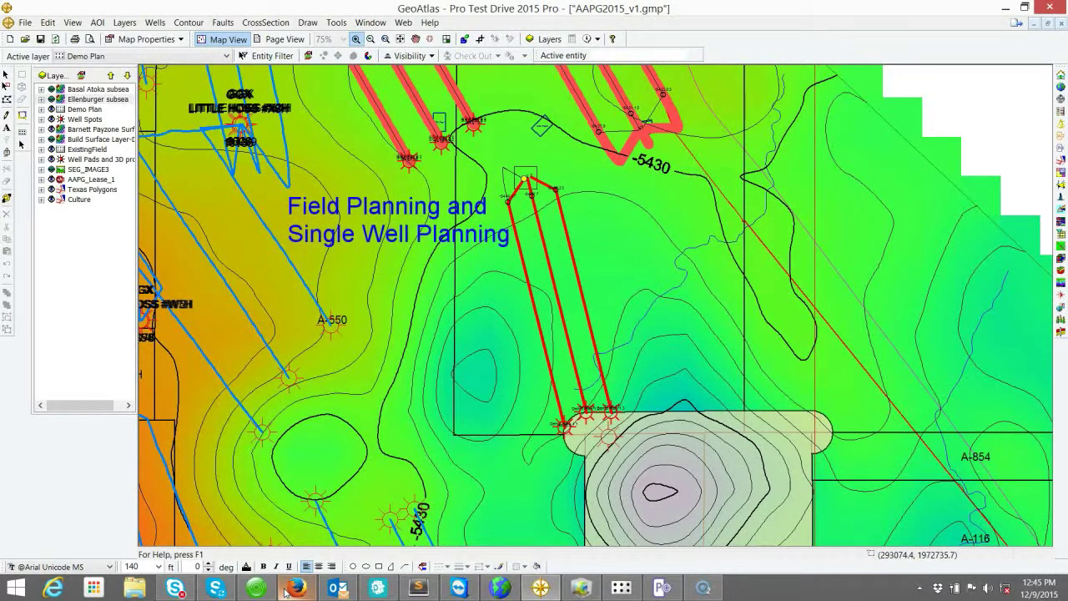
pyautogui.click(59, 529)
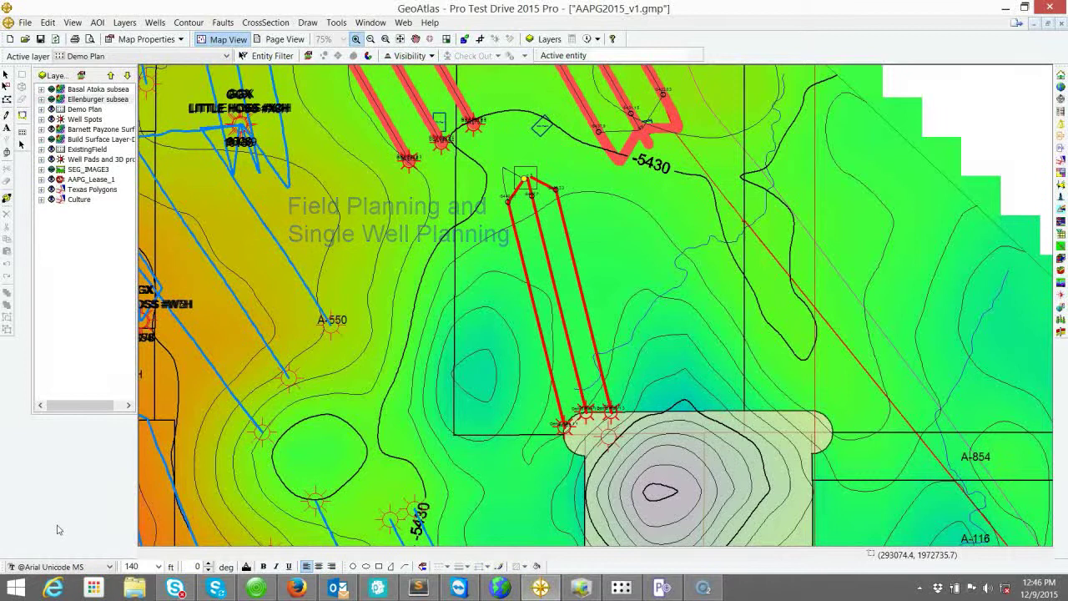
pyautogui.click(622, 298)
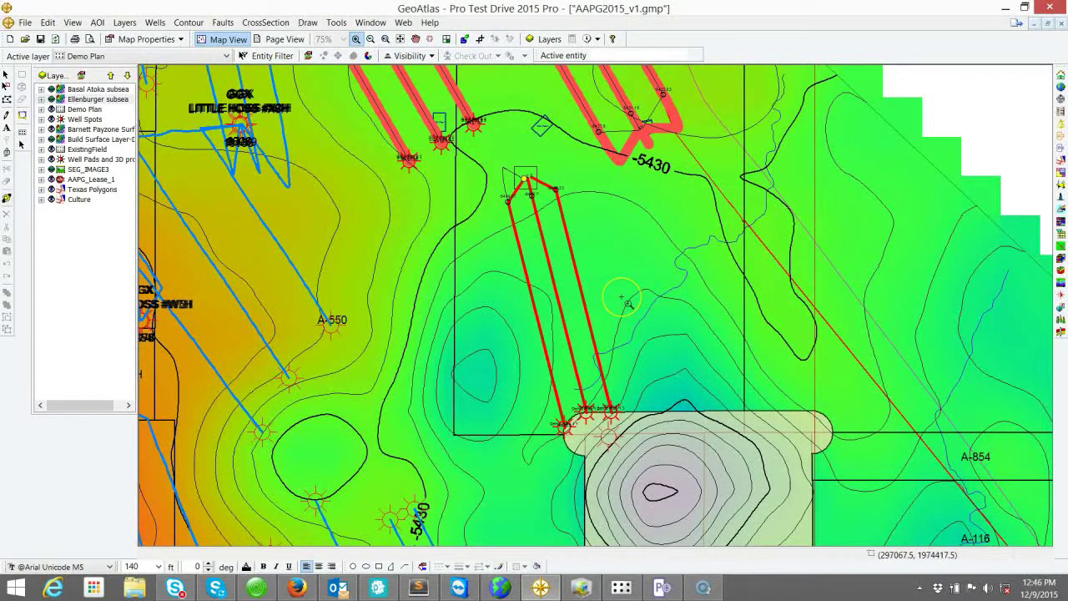
pyautogui.click(572, 223)
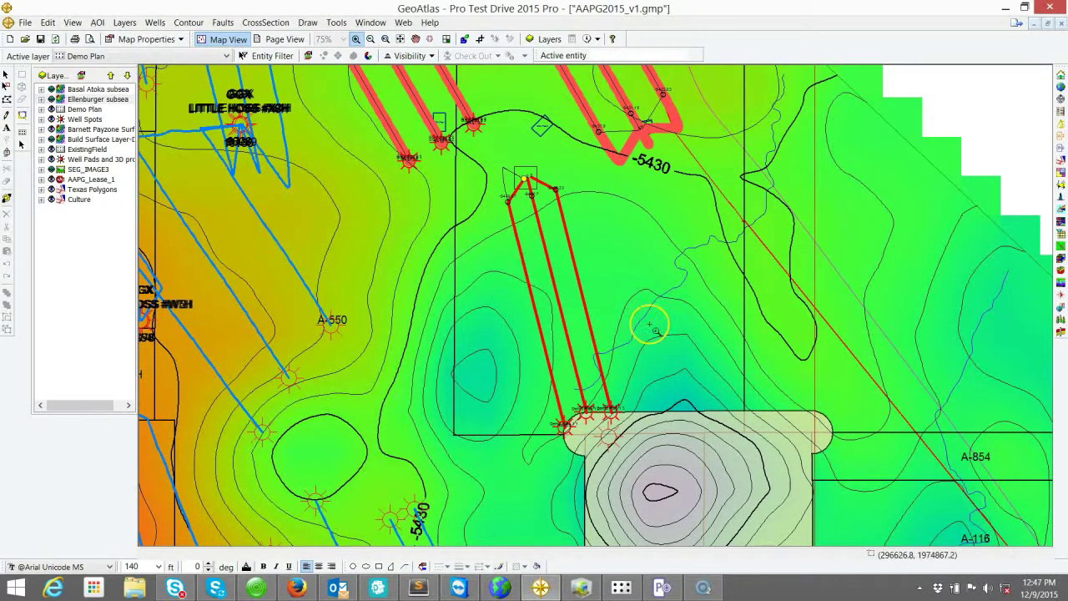
# Switch to GVERSE Planner, show the target points of Demo Plan 1 1, and display its calculated sections in a wider window.
pyautogui.click(666, 589)
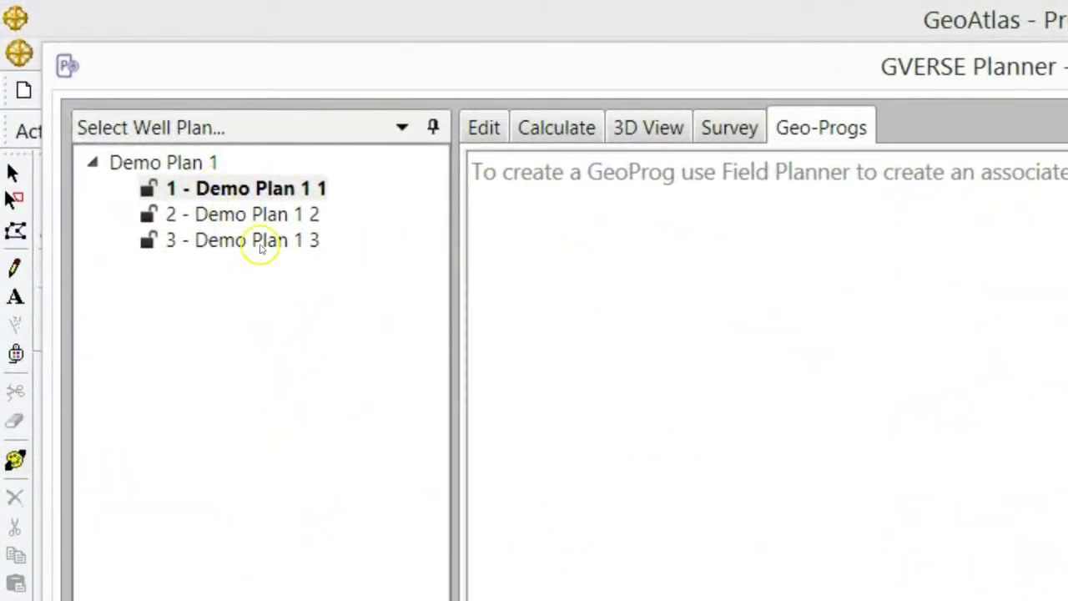
pyautogui.click(485, 131)
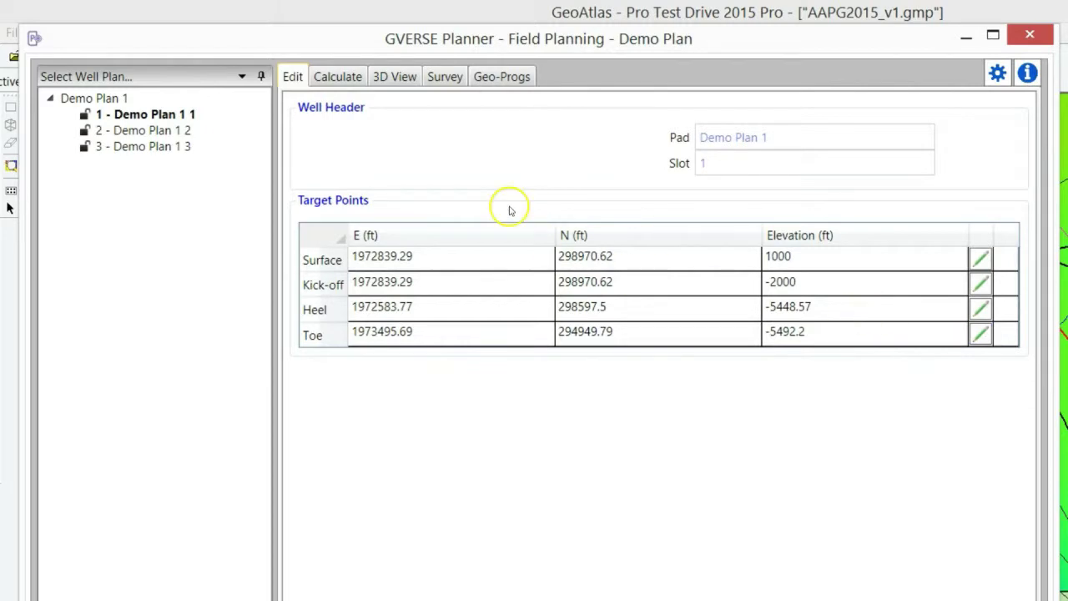
pyautogui.click(325, 80)
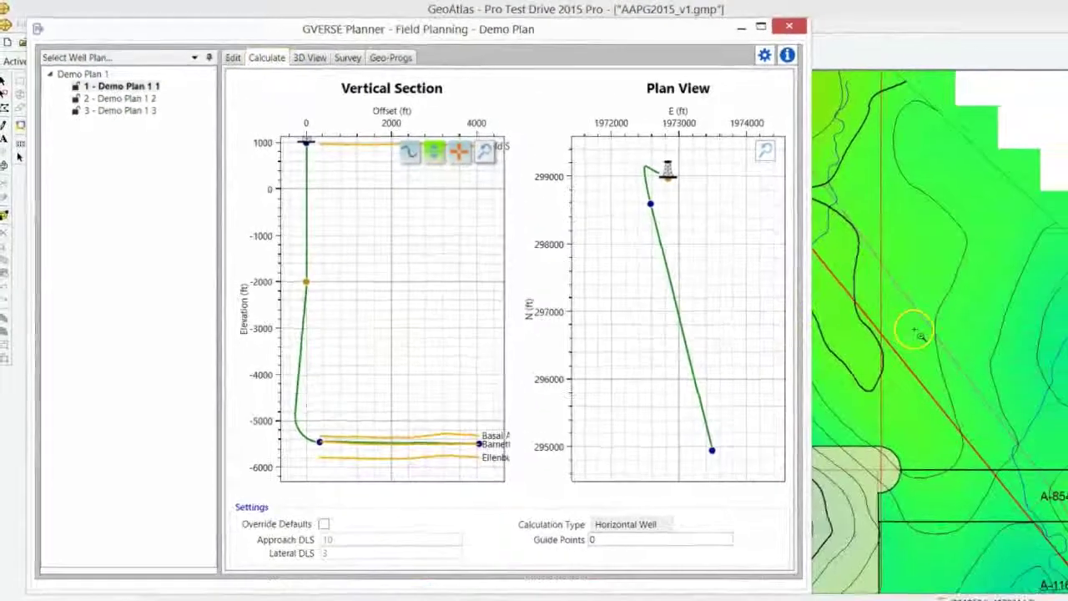
pyautogui.moveTo(749, 287); pyautogui.dragTo(902, 296)
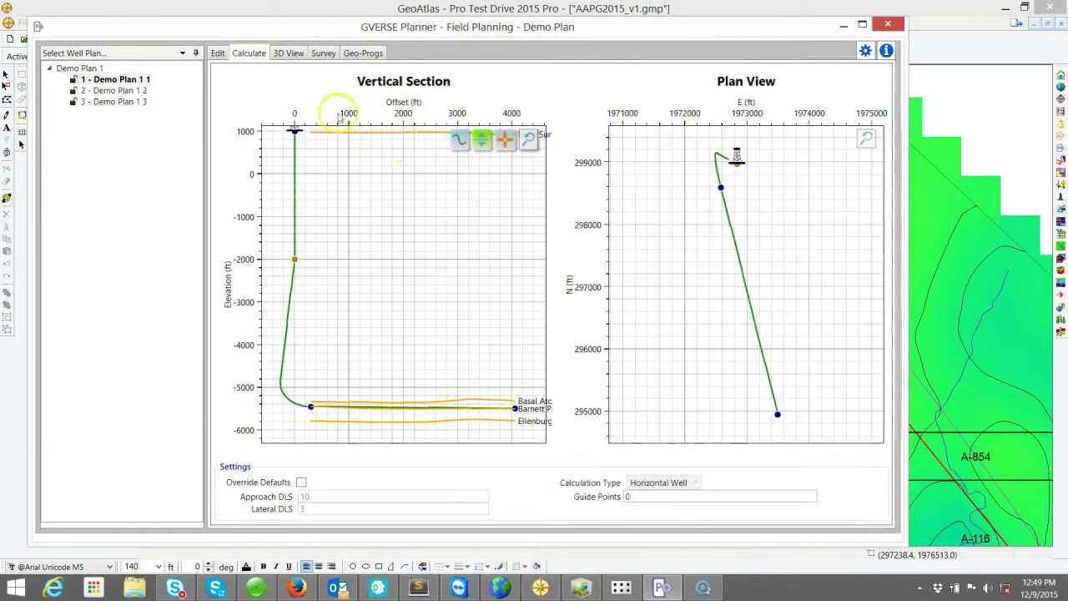
# Examine the lateral of Demo Plan 1 1 against the Basal Atoka, Barnett Payzone and Ellenburger surfaces in the vertical section.
pyautogui.scroll(-4, 326, 194)
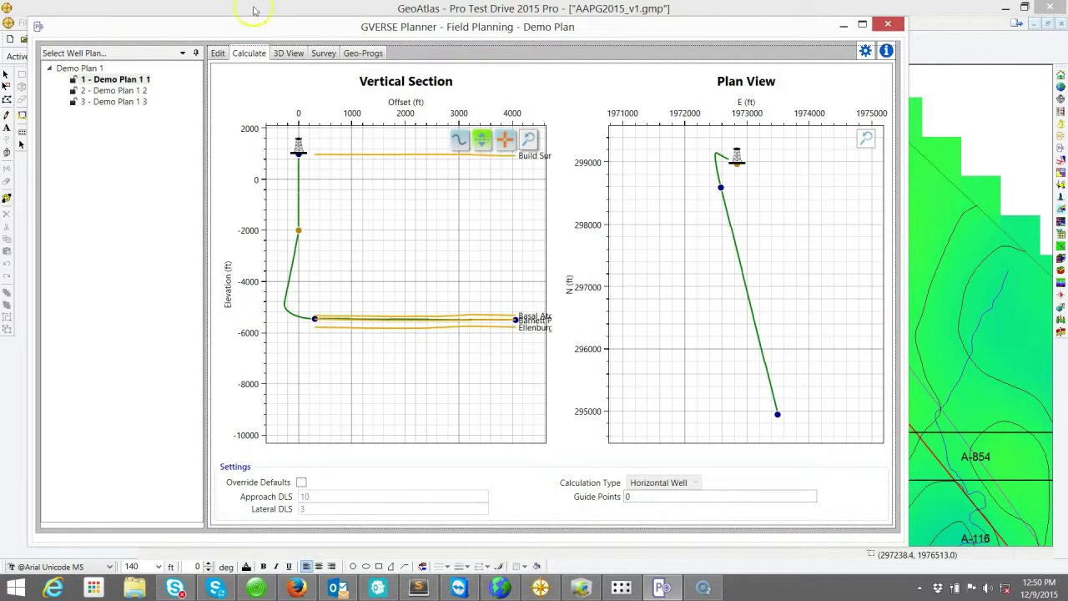
pyautogui.scroll(5, 437, 334)
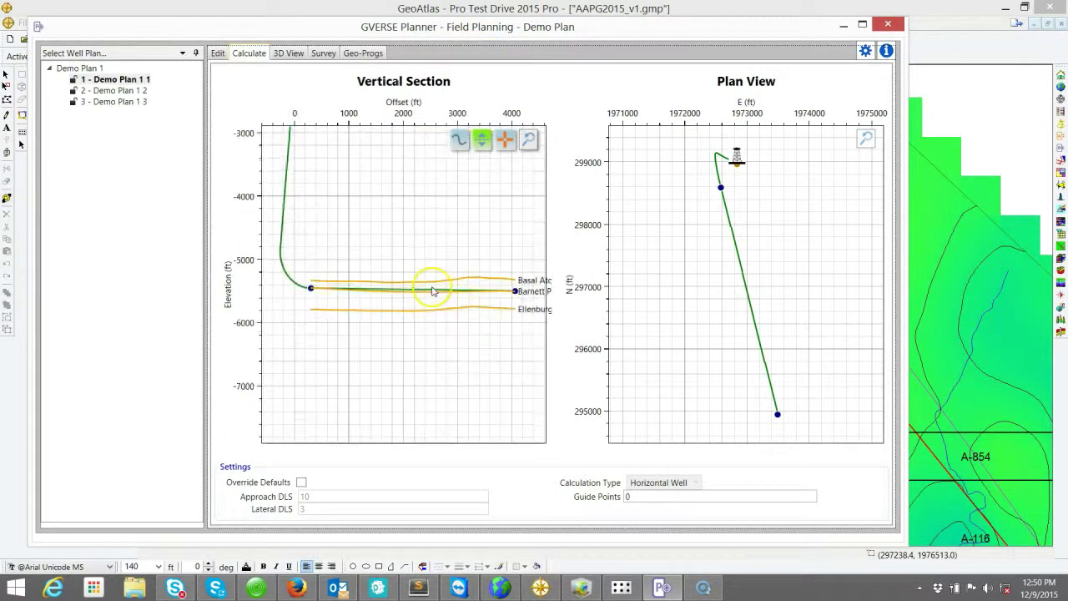
pyautogui.scroll(5, 436, 282)
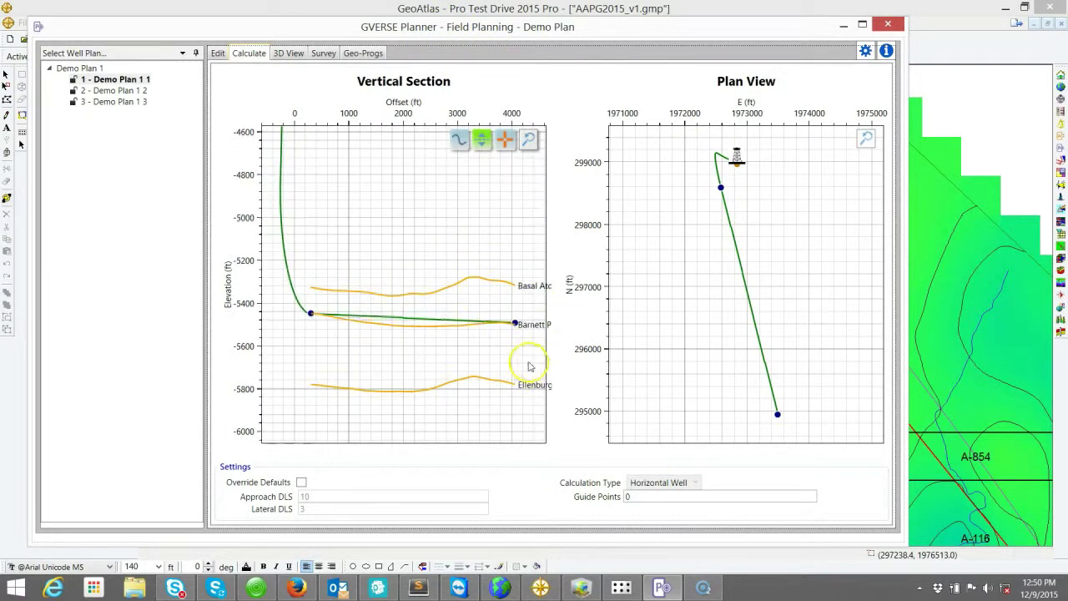
pyautogui.moveTo(457, 359); pyautogui.dragTo(485, 355)
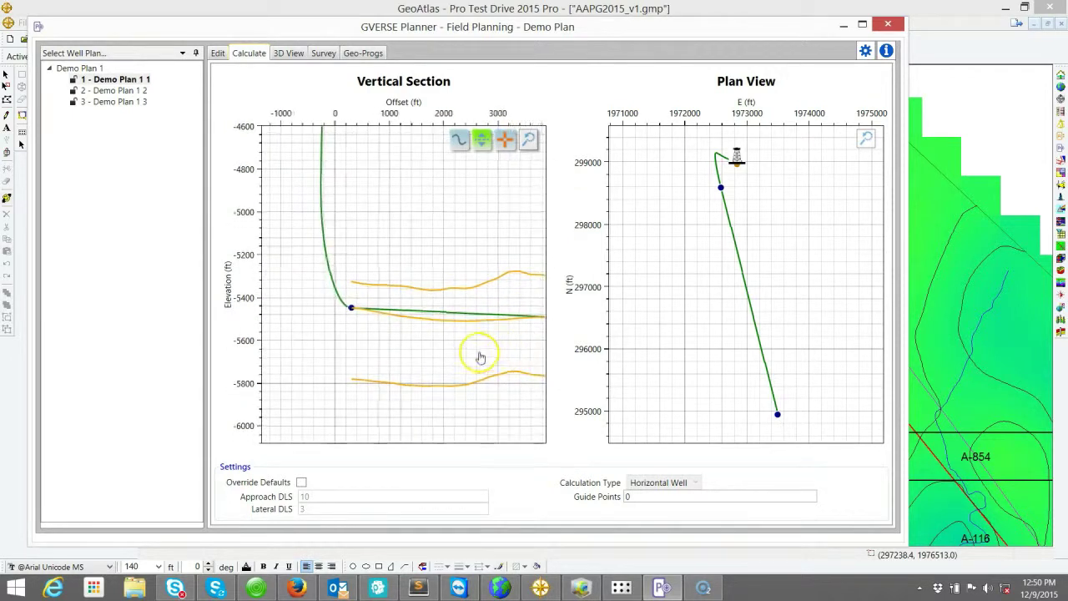
pyautogui.scroll(-5, 305, 162)
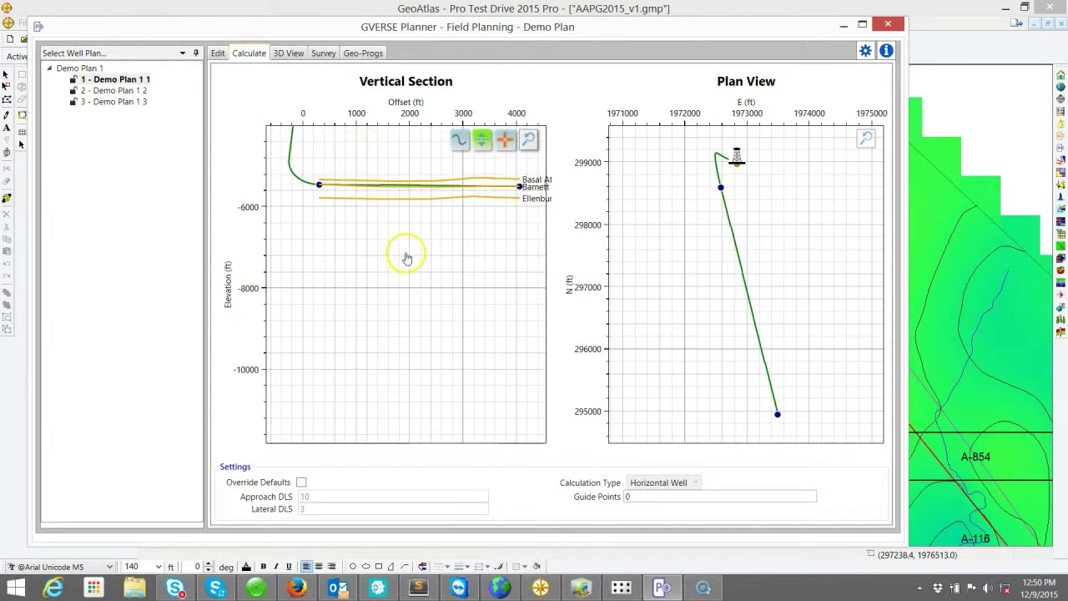
pyautogui.moveTo(407, 258); pyautogui.dragTo(398, 356)
pyautogui.scroll(5, 409, 258)
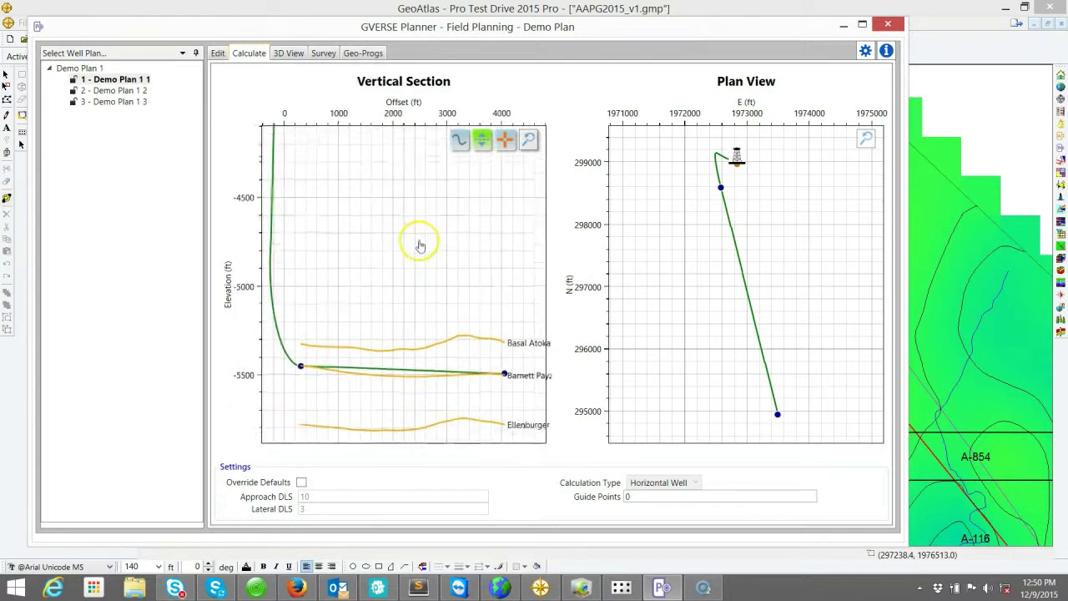
pyautogui.moveTo(420, 245); pyautogui.dragTo(420, 232)
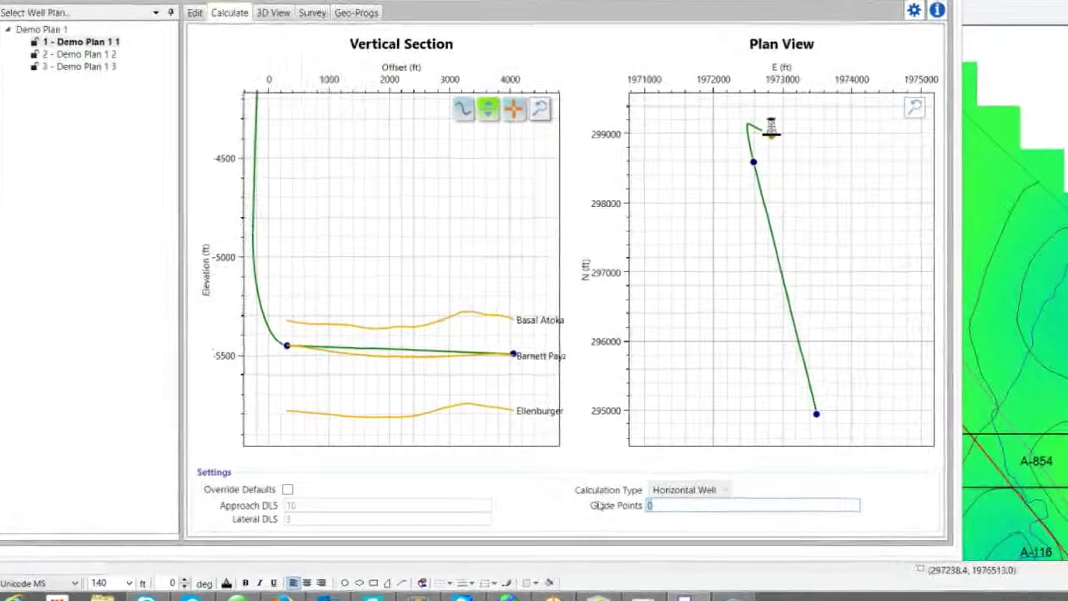
# Add 4 guide points along the lateral and adjust the third one's elevation in the vertical section, placing it on the Barnett Payzone surface.
pyautogui.write('4')
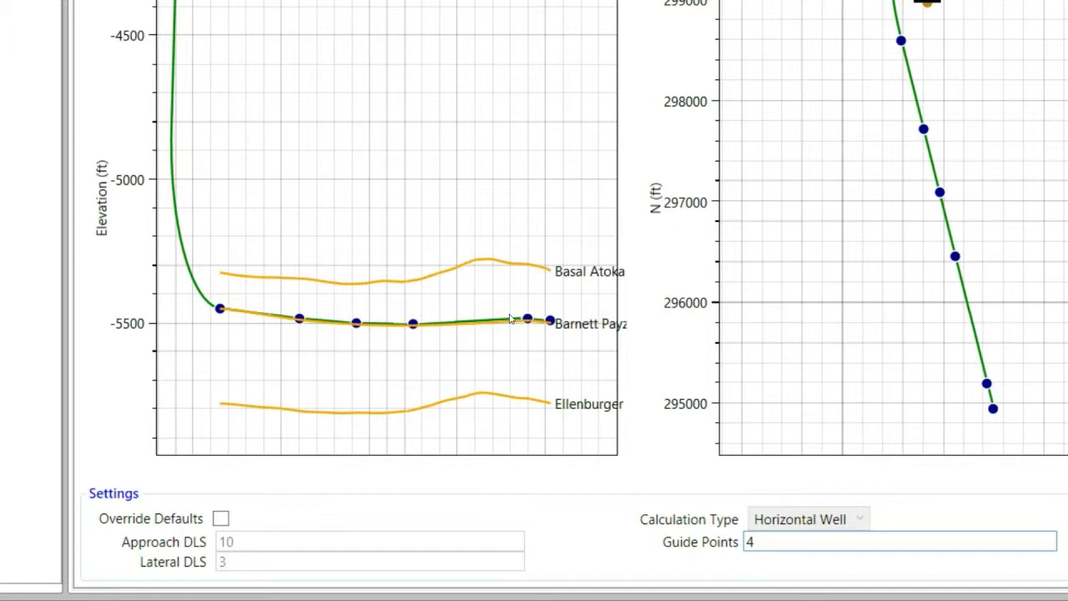
pyautogui.click(414, 325)
pyautogui.moveTo(414, 328); pyautogui.dragTo(428, 372)
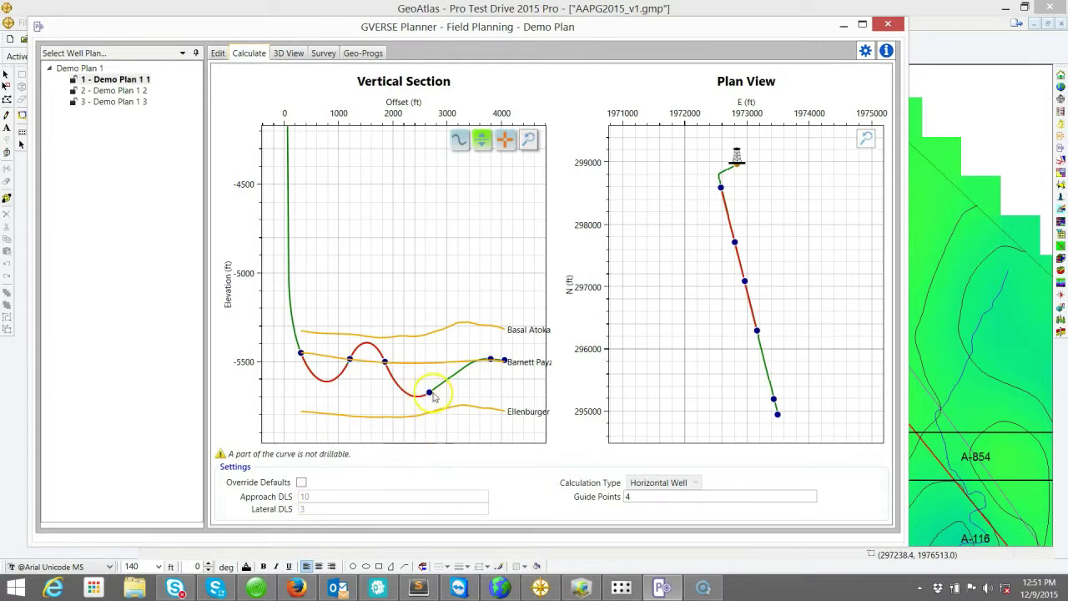
pyautogui.moveTo(429, 392); pyautogui.dragTo(440, 362)
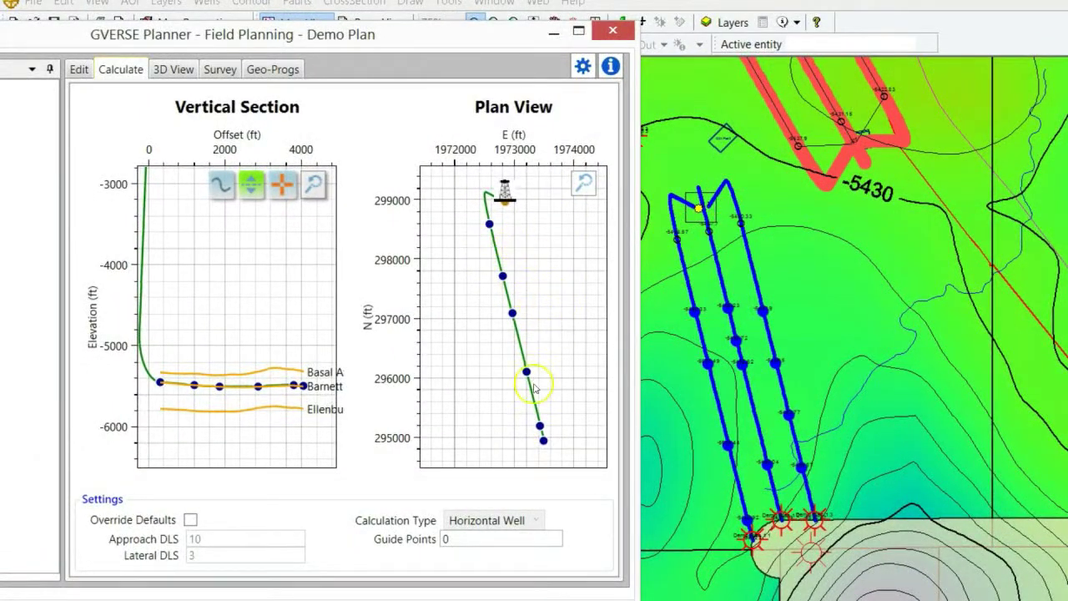
# Shift the third guide point west in the plan view, and reposition it farther east on the GeoAtlas map.
pyautogui.moveTo(530, 377)
pyautogui.mouseDown()
pyautogui.moveTo(510, 376)
pyautogui.moveTo(522, 376)
pyautogui.mouseUp()
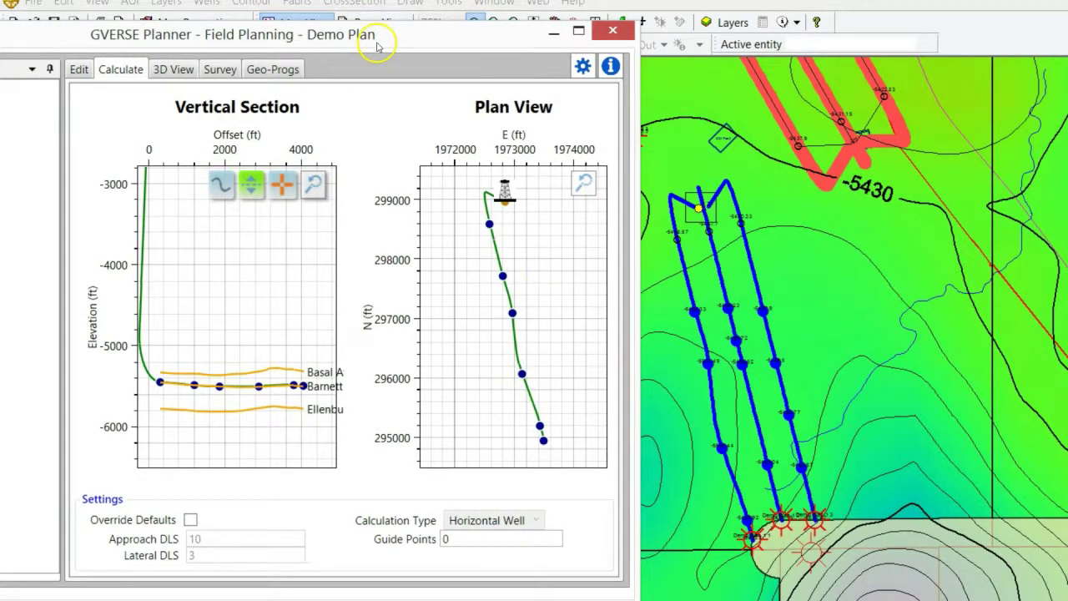
pyautogui.moveTo(378, 48); pyautogui.dragTo(361, 407)
pyautogui.click(30, 161)
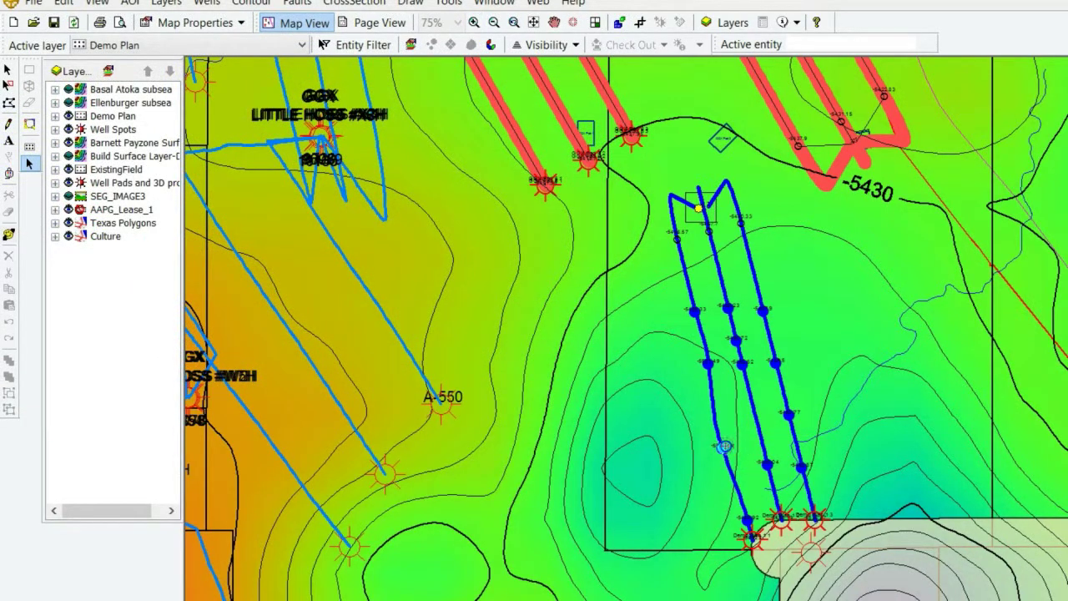
pyautogui.moveTo(732, 438); pyautogui.dragTo(732, 438)
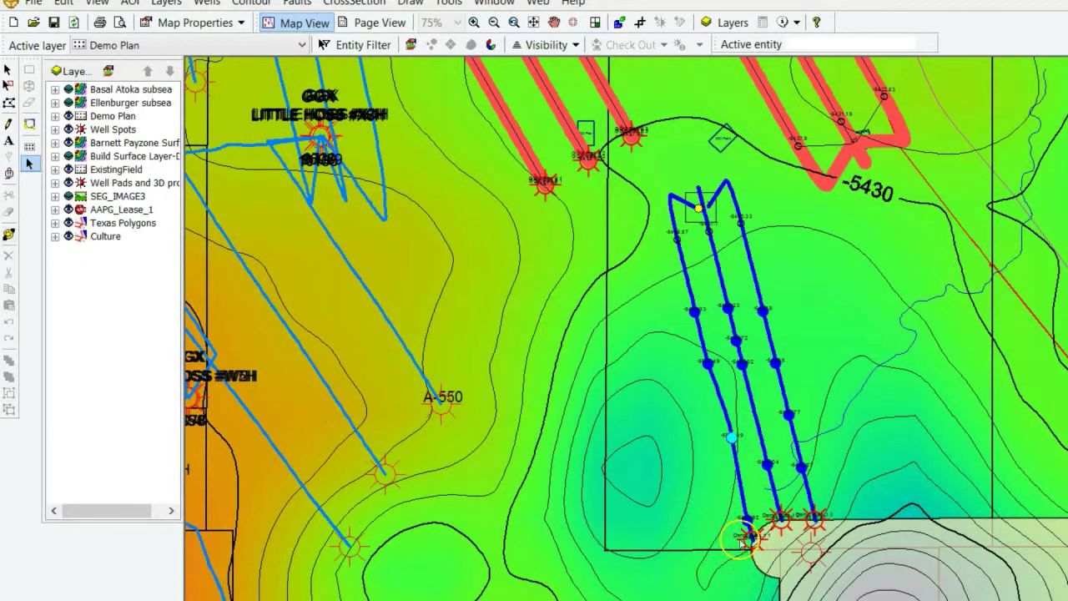
pyautogui.doubleClick(704, 323)
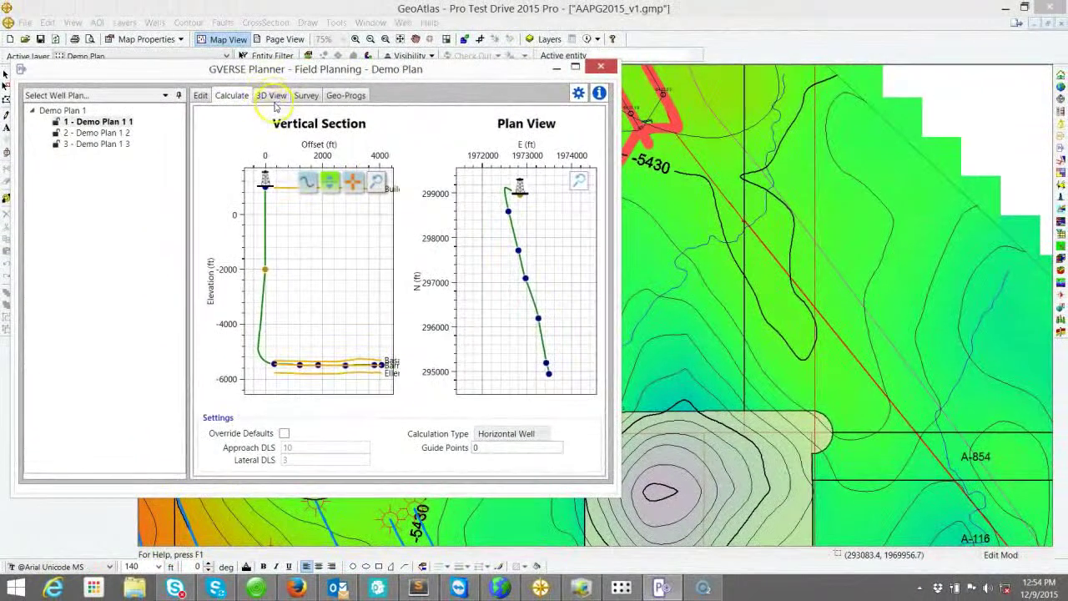
# Inspect the Demo Plan 1 1 well path in the 3D view from its western side.
pyautogui.click(272, 95)
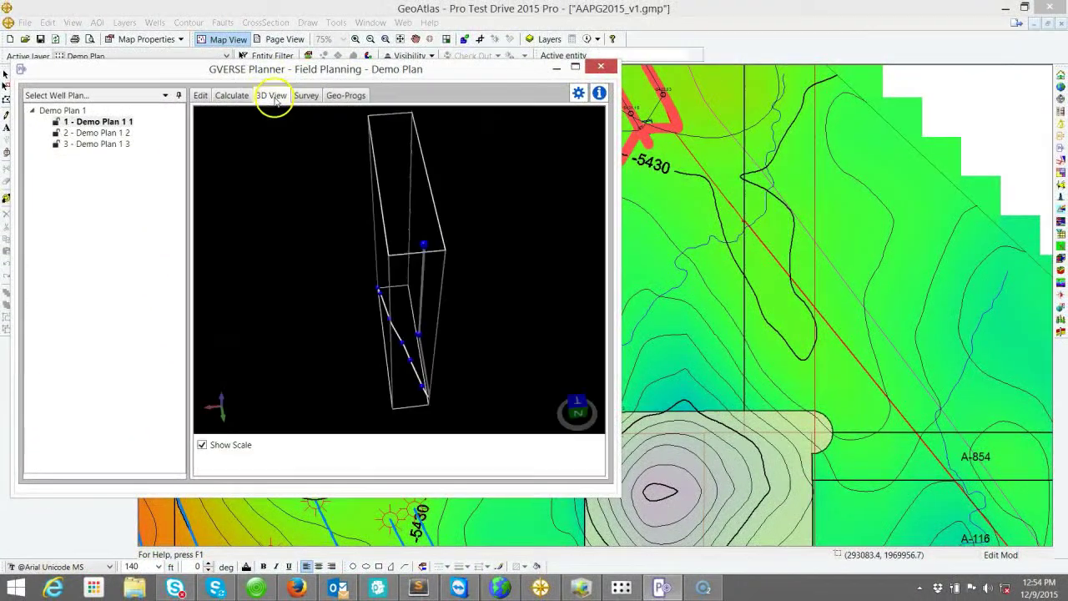
pyautogui.moveTo(460, 346); pyautogui.dragTo(320, 327)
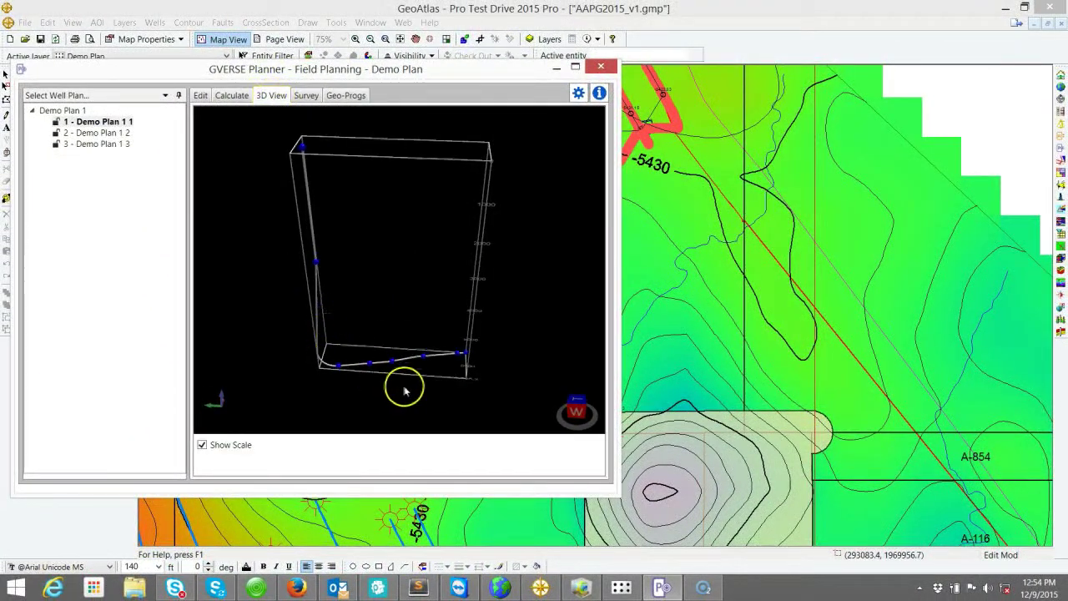
pyautogui.scroll(3, 414, 339)
pyautogui.moveTo(414, 337); pyautogui.dragTo(413, 365, button='right')
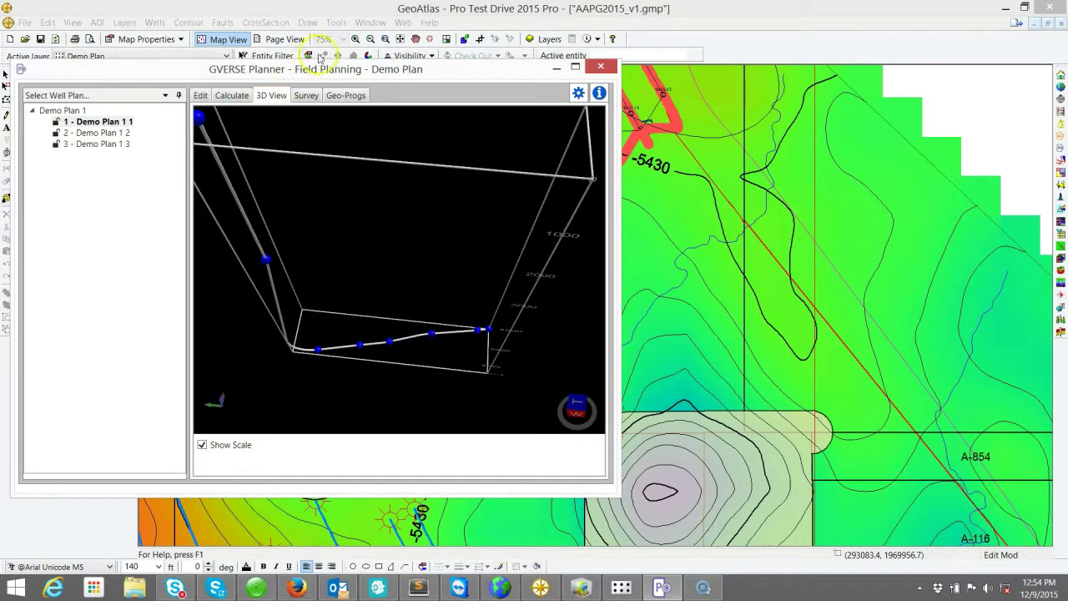
# Review the directional survey stations of Demo Plan 1 1 in the maximized planner window.
pyautogui.click(307, 95)
pyautogui.doubleClick(347, 70)
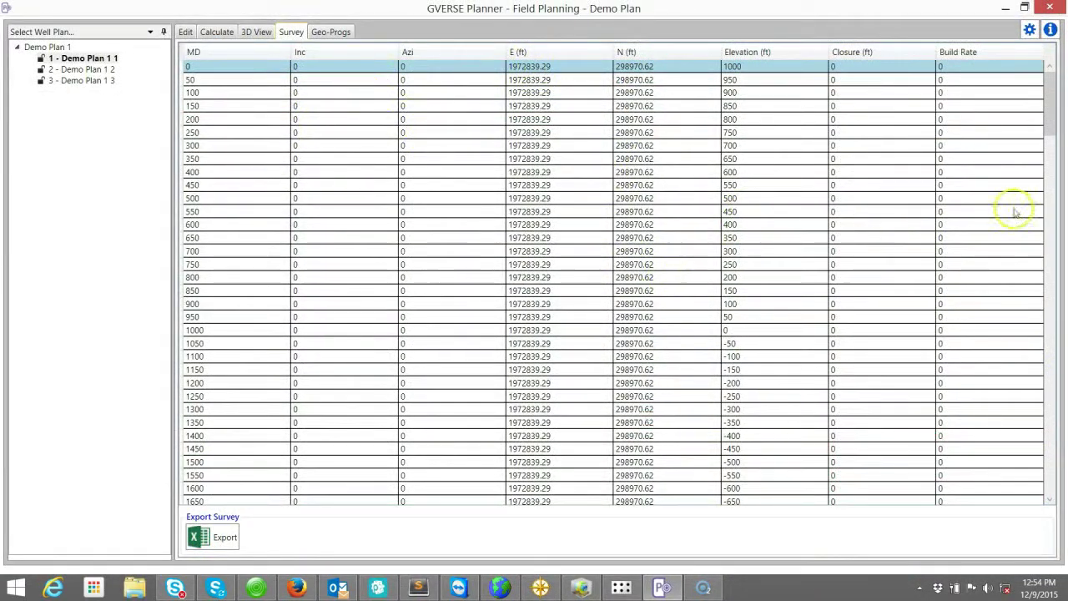
pyautogui.moveTo(1044, 108)
pyautogui.mouseDown()
pyautogui.moveTo(1052, 306)
pyautogui.moveTo(1049, 105)
pyautogui.mouseUp()
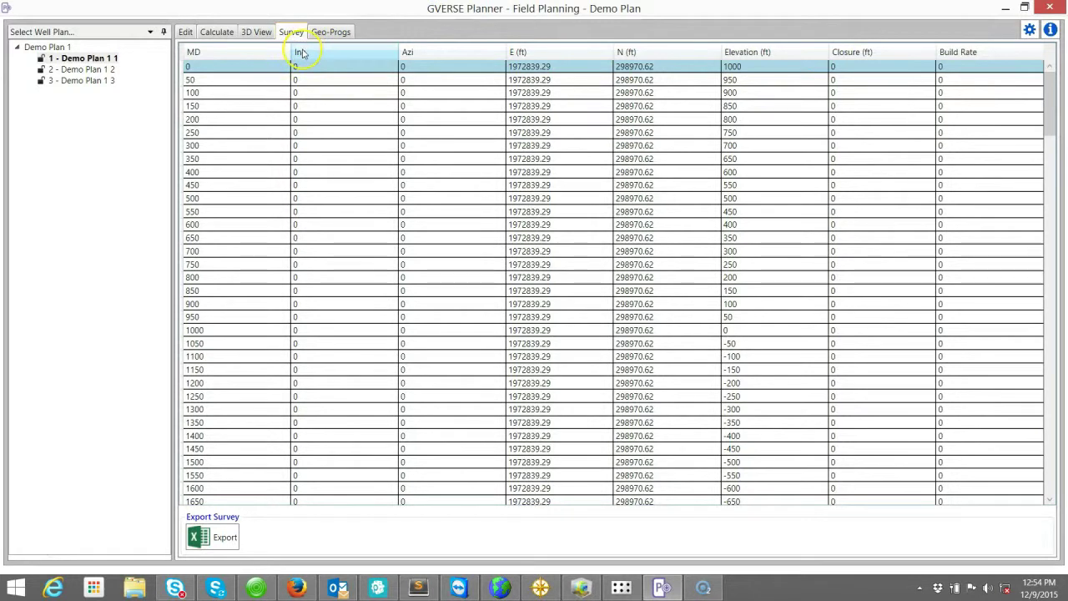
# Check the guide points along the edited lateral against the formation surfaces in the vertical section.
pyautogui.click(224, 31)
pyautogui.scroll(3, 401, 424)
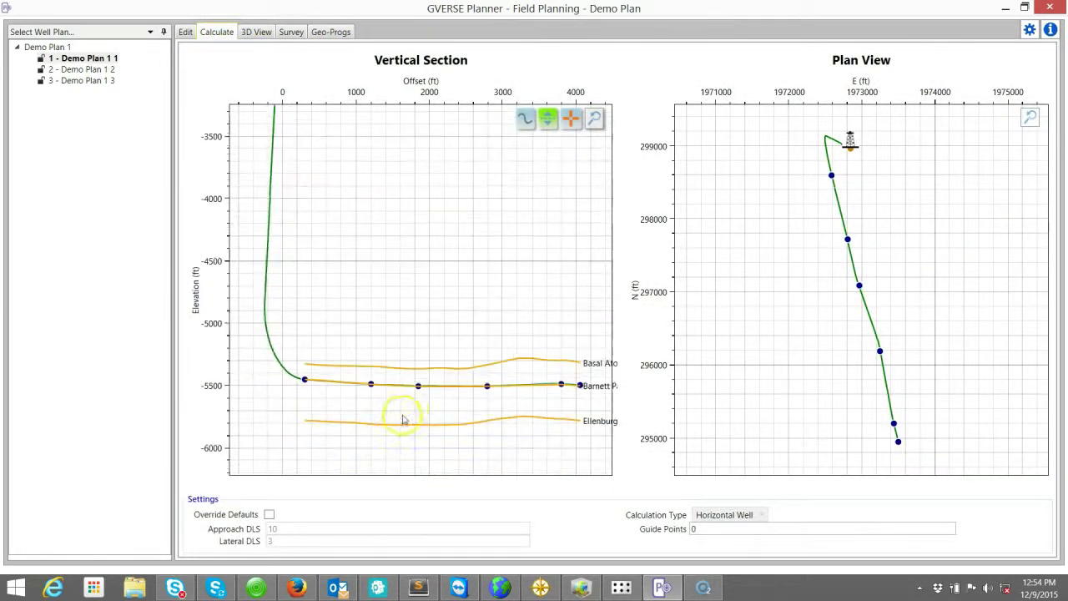
pyautogui.scroll(1, 402, 424)
pyautogui.moveTo(593, 360); pyautogui.dragTo(533, 361)
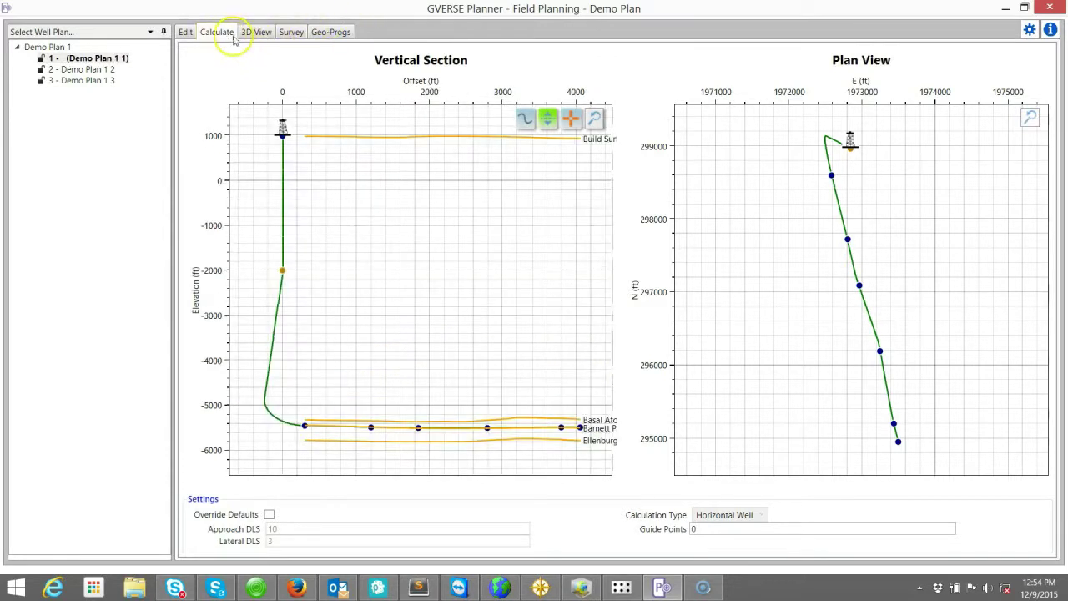
# Review the GeoProg targets and formation tops of Demo Plan 1 1, and its proposed survey in the well database.
pyautogui.click(342, 31)
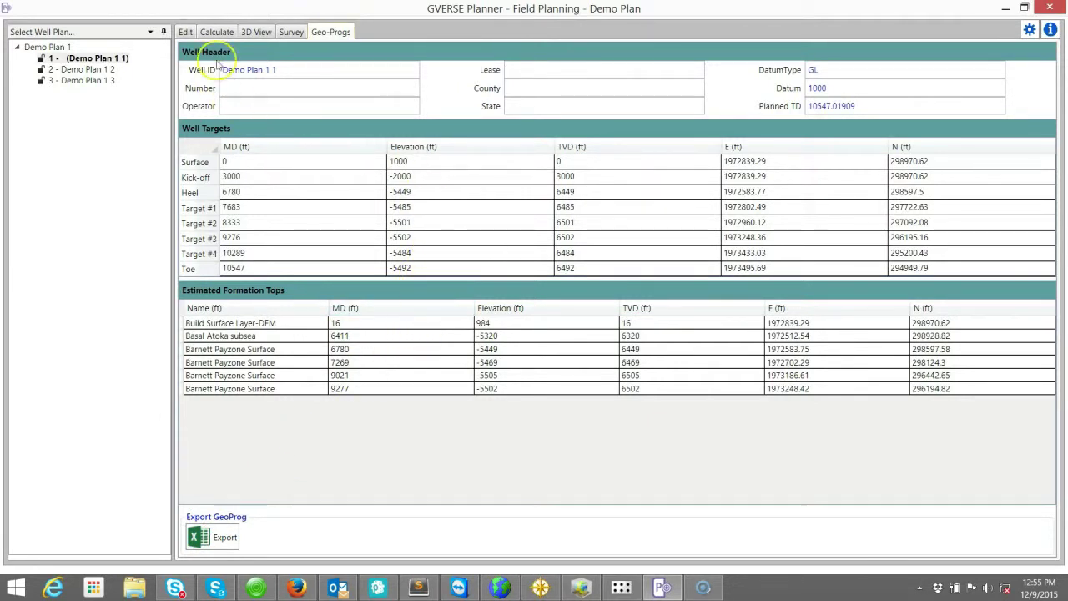
pyautogui.click(219, 32)
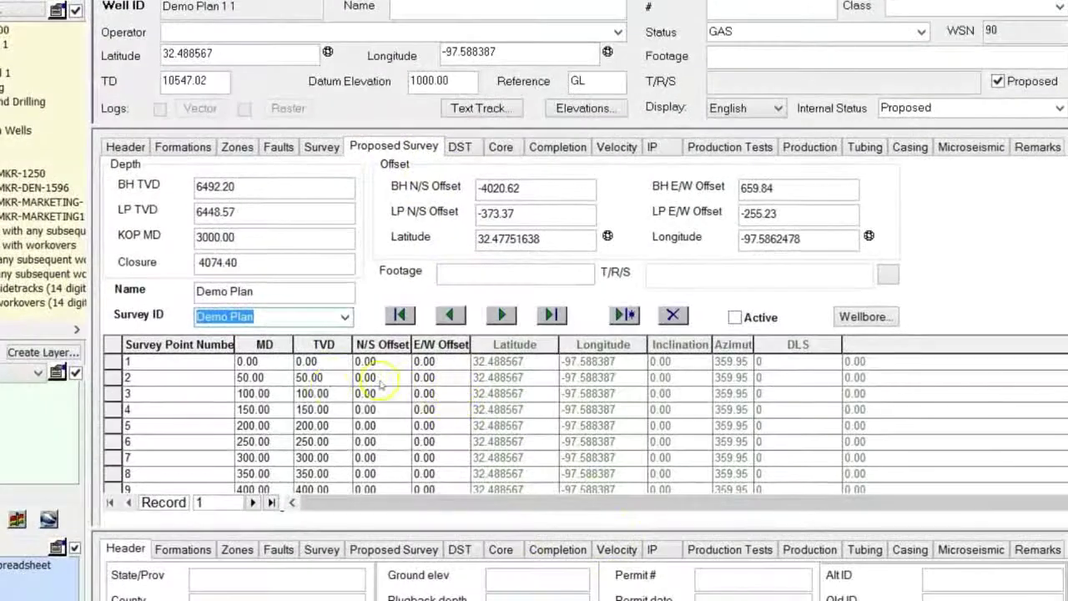
pyautogui.moveTo(251, 352); pyautogui.dragTo(763, 454)
pyautogui.click(868, 438)
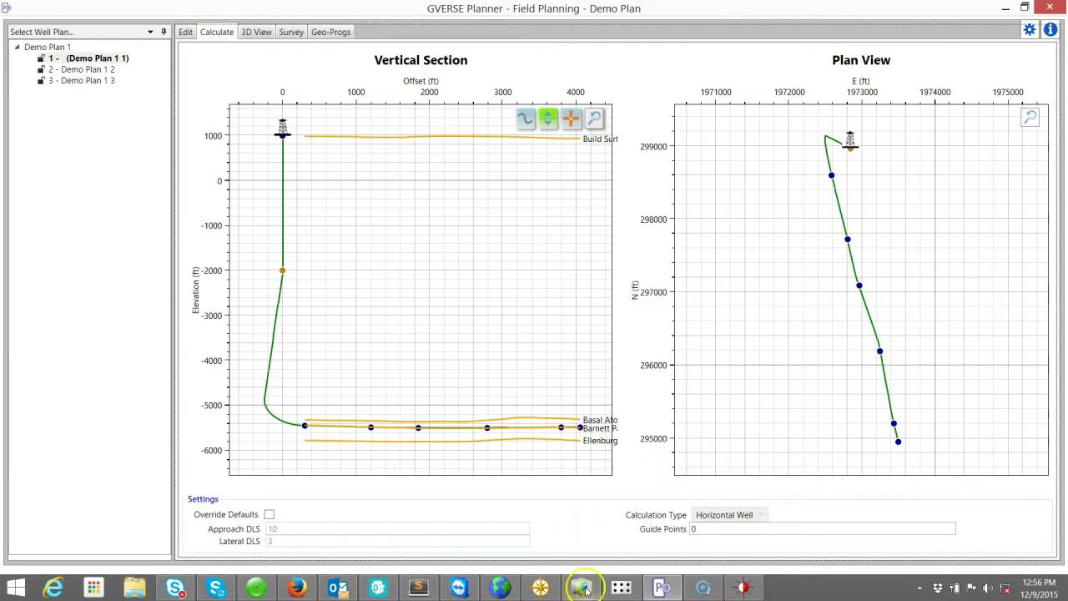
# Switch to Pro 3D to inspect the planned wells above the Barnett Payzone surface, and return to GVERSE Planner.
pyautogui.moveTo(587, 594)
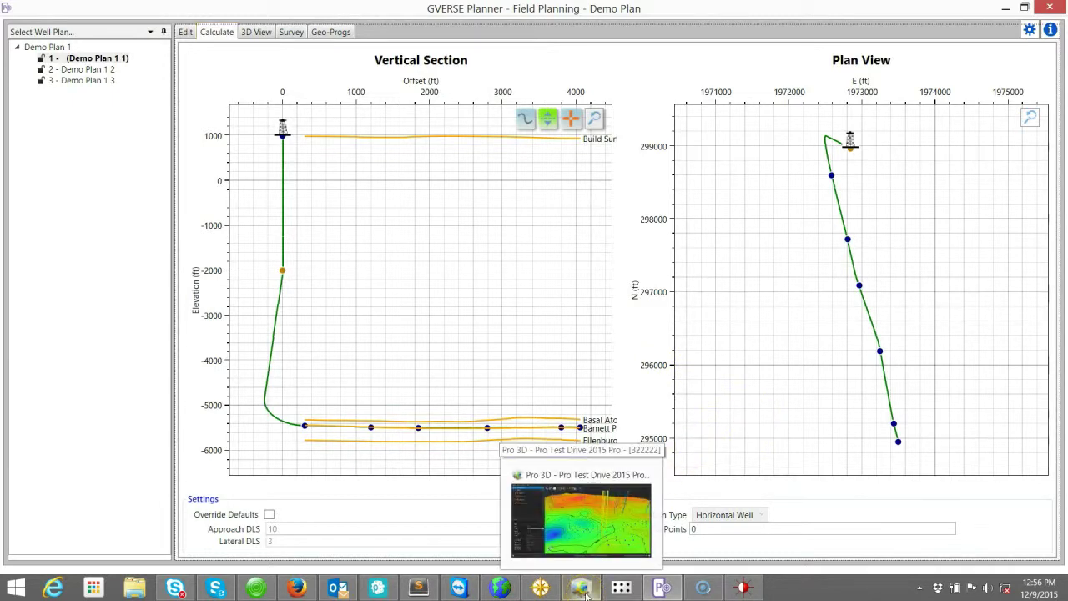
pyautogui.click(587, 594)
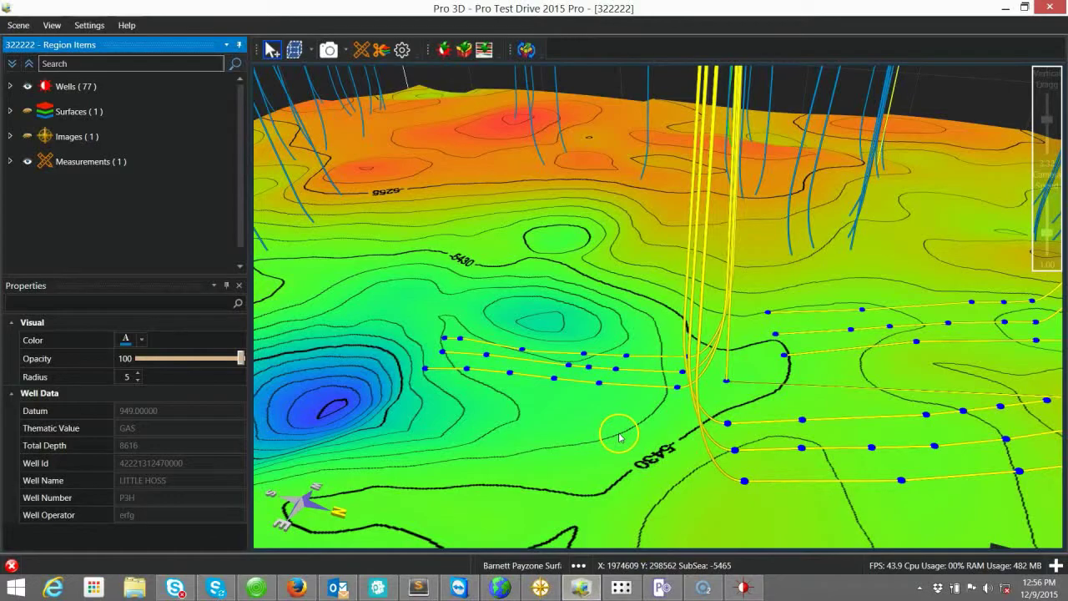
pyautogui.moveTo(616, 441)
pyautogui.mouseDown()
pyautogui.moveTo(652, 436)
pyautogui.moveTo(630, 434)
pyautogui.mouseUp()
pyautogui.click(629, 433)
pyautogui.moveTo(794, 418); pyautogui.dragTo(816, 443)
pyautogui.click(660, 586)
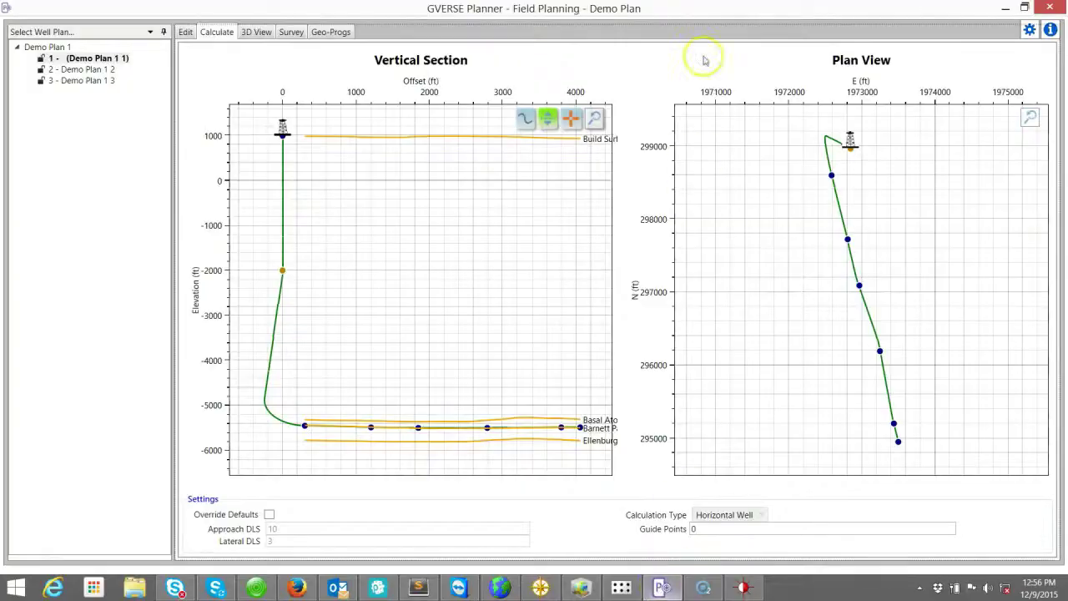
# Float the planner window beside the 3D scene and move the fourth lateral guide point of Demo Plan 1 1 up to about -5480 ft.
pyautogui.moveTo(731, 15); pyautogui.dragTo(196, 65)
pyautogui.scroll(5, 259, 363)
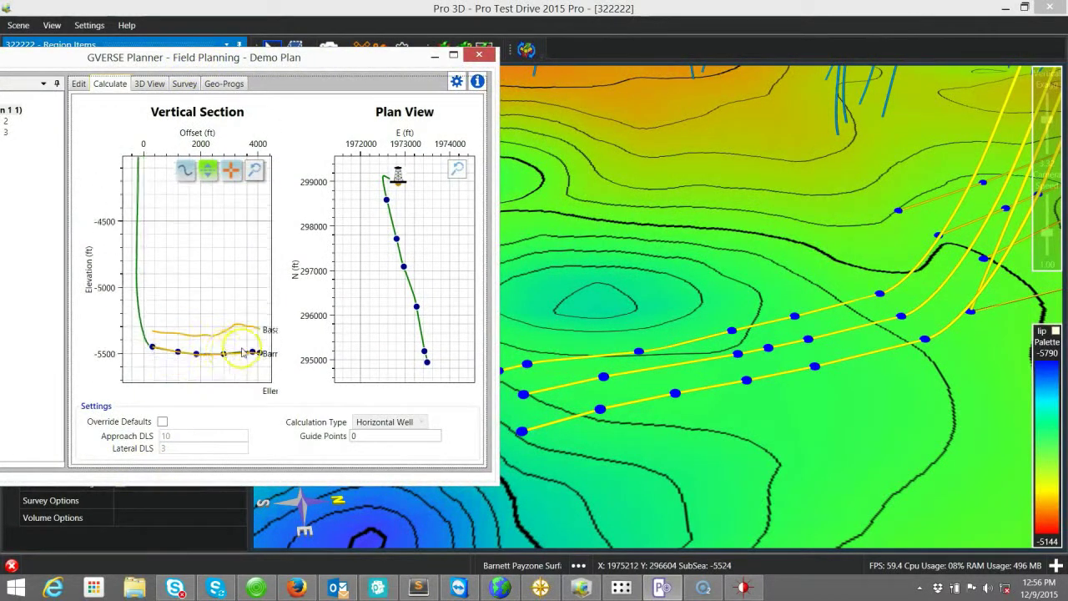
pyautogui.moveTo(244, 366)
pyautogui.mouseDown()
pyautogui.moveTo(214, 362)
pyautogui.moveTo(236, 367)
pyautogui.moveTo(230, 361)
pyautogui.mouseUp()
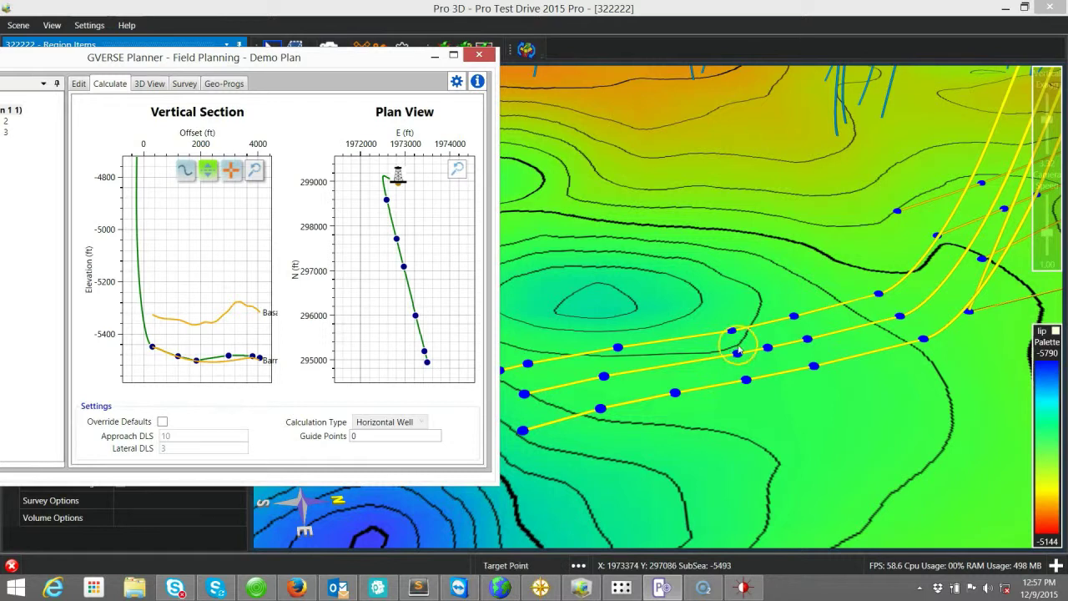
# Display seismic along the Demo Plan 1 1 well path in the Pro 3D scene.
pyautogui.click(770, 327)
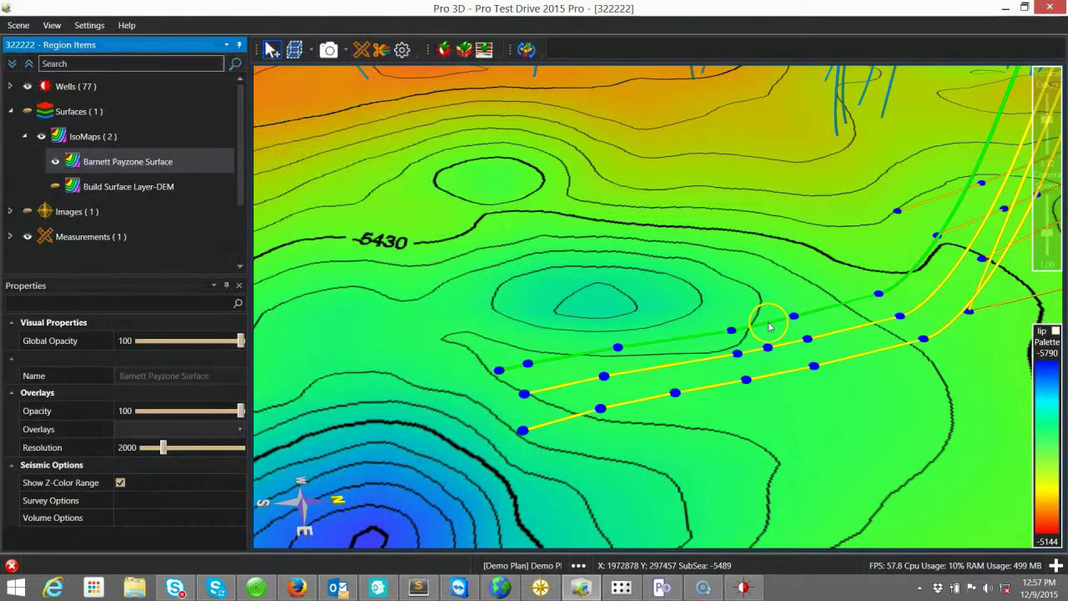
pyautogui.rightClick(770, 327)
pyautogui.moveTo(839, 378)
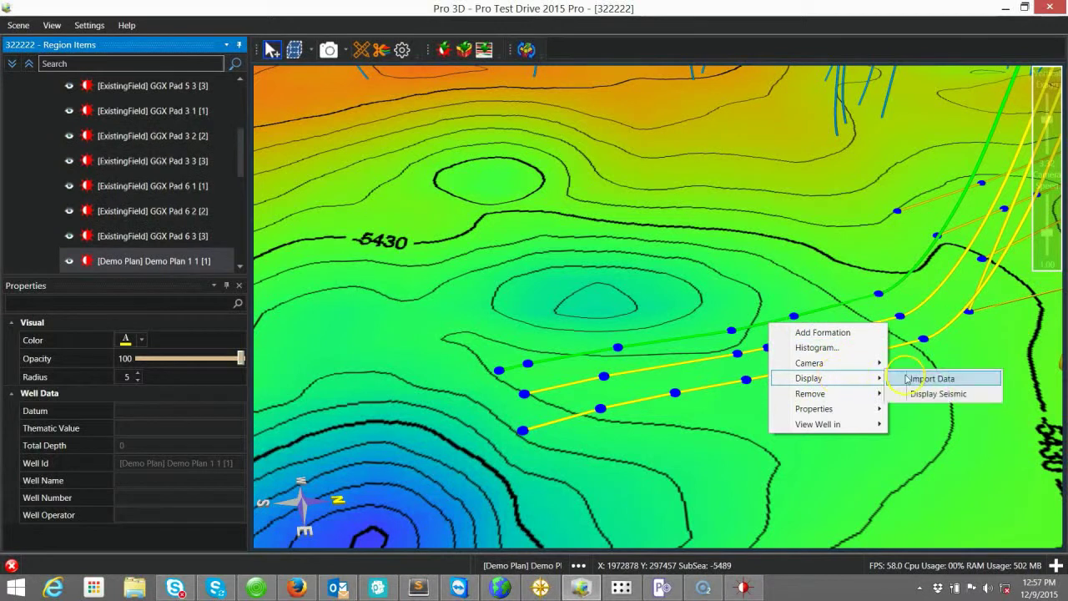
pyautogui.click(931, 393)
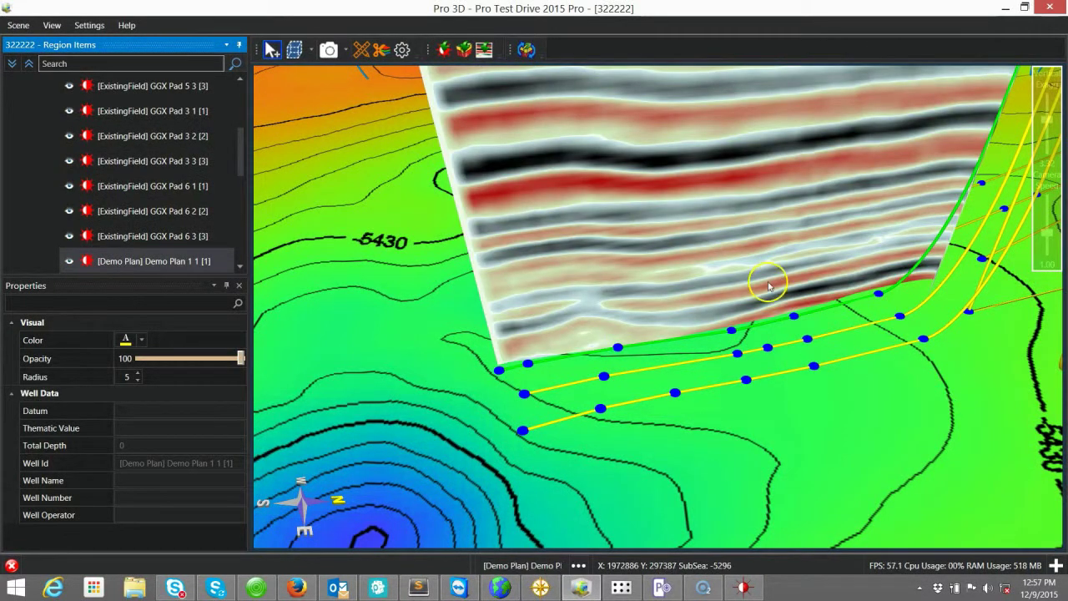
# In GVERSE Planner, move the two middle lateral guide points to about 2250 ft and 3200 ft offset along the Barnett surface, and enlarge the window.
pyautogui.click(663, 588)
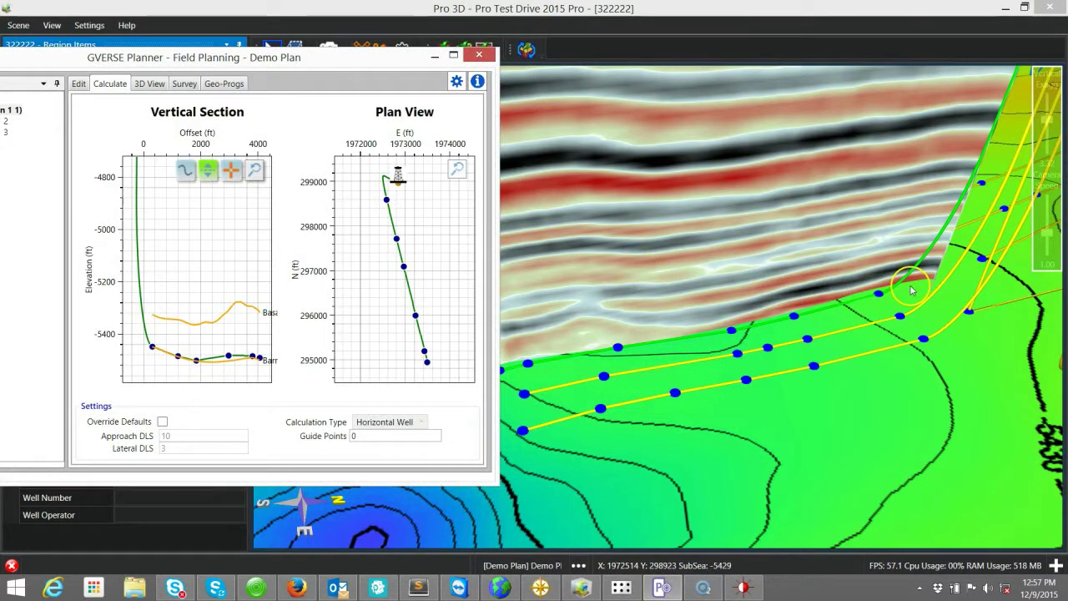
pyautogui.moveTo(197, 360); pyautogui.dragTo(235, 363)
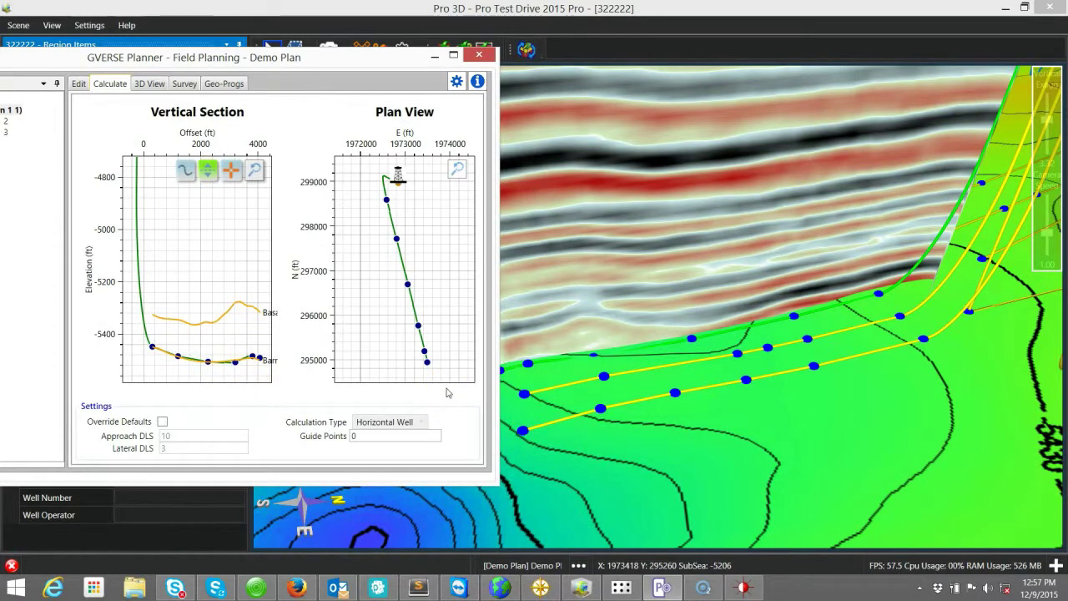
pyautogui.moveTo(640, 369); pyautogui.dragTo(610, 360)
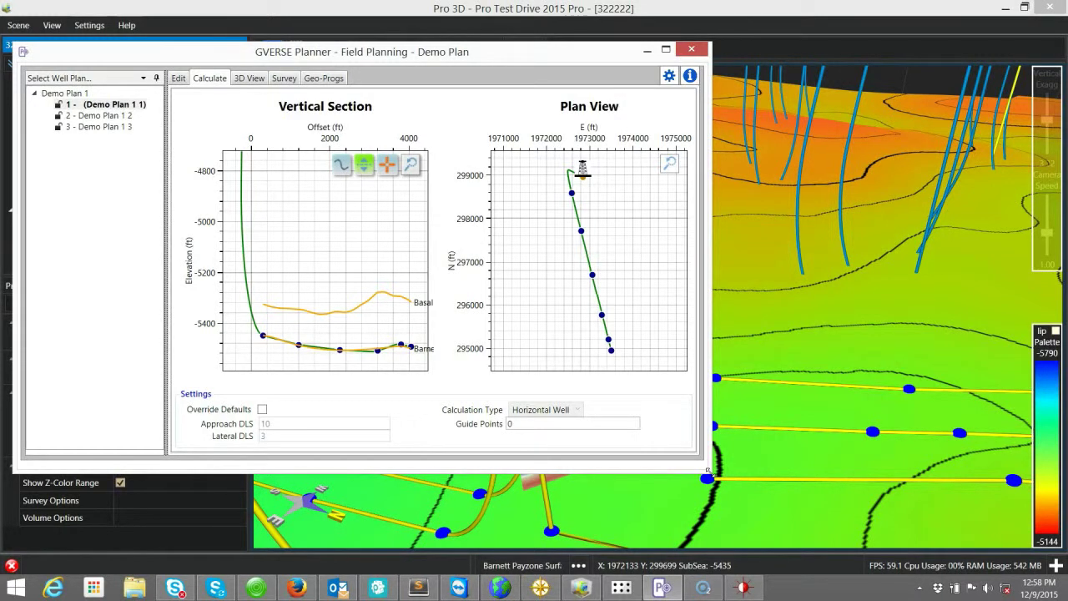
pyautogui.moveTo(708, 472); pyautogui.dragTo(805, 499)
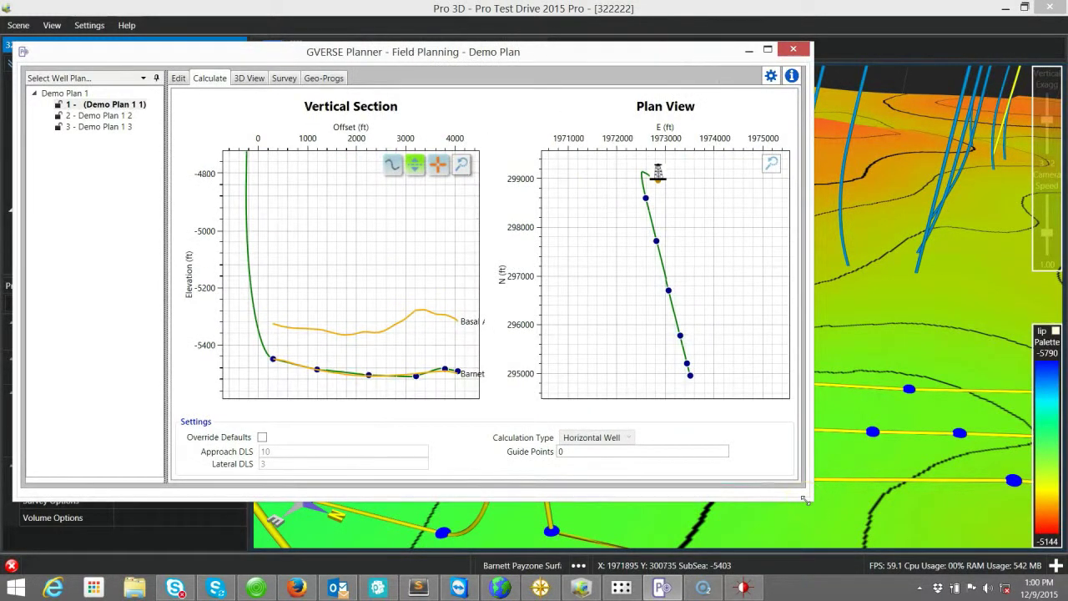